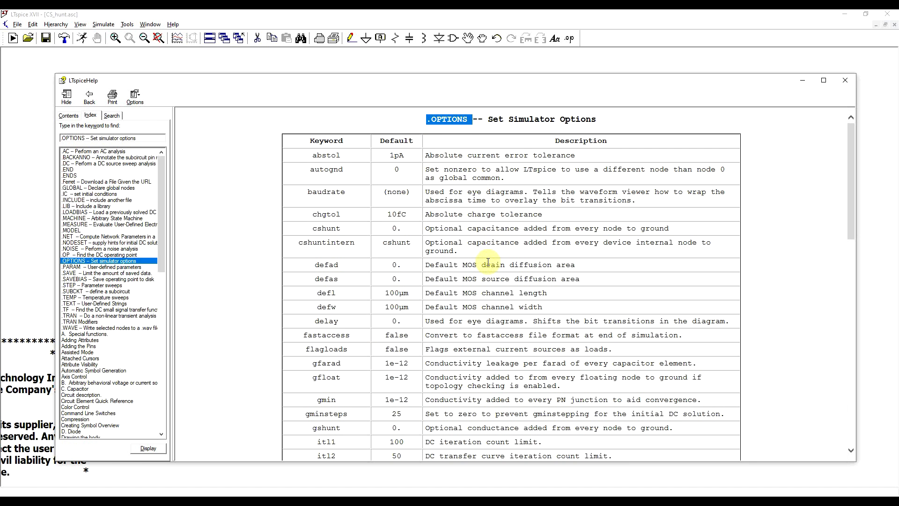
- Look up the cshunt option in the simulator options help and inspect the schematic directive .options cshunt=1e-14
scroll(481, 327, "up", 1)
double_click(309, 229)
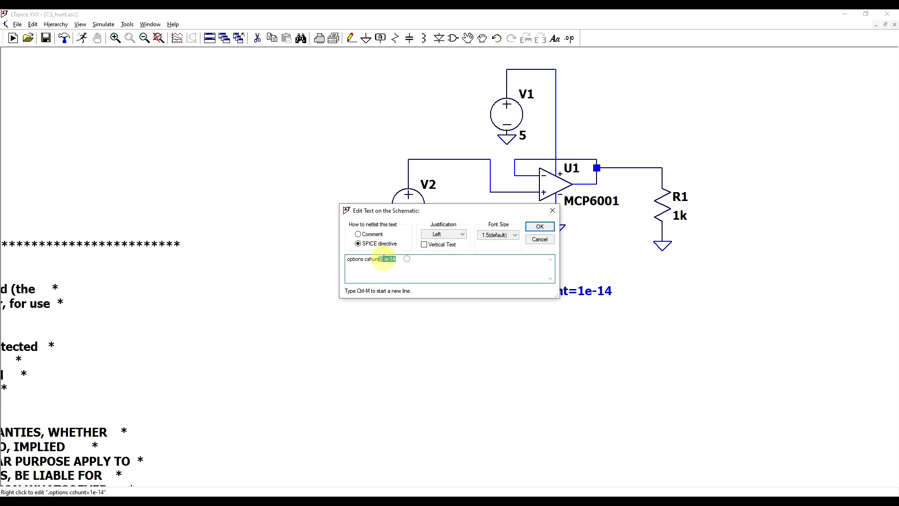
left_click_drag(383, 260, 398, 262)
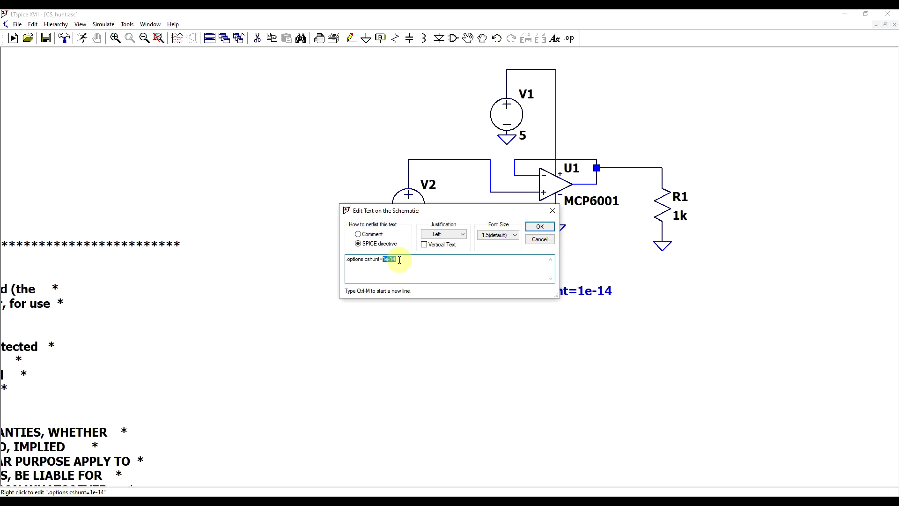
left_click(540, 227)
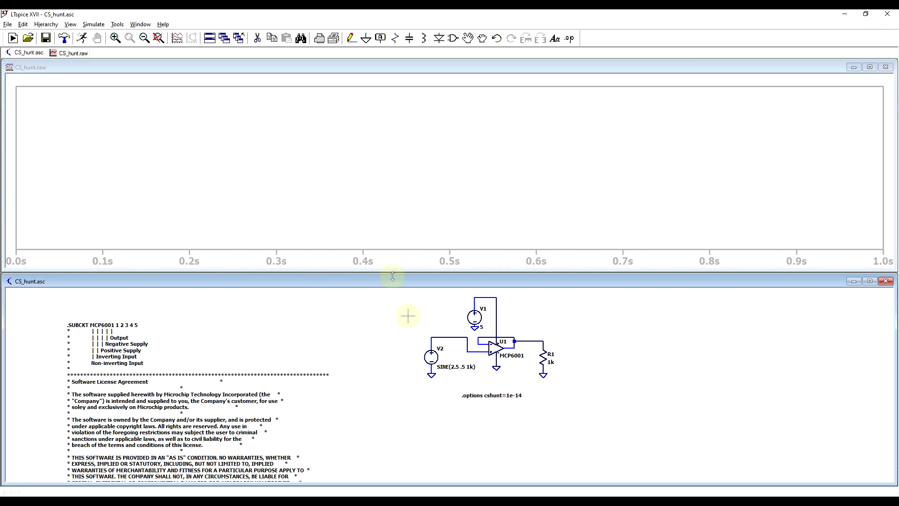
- Plot the op-amp circuit's output and V2 input voltages, zoomed to about 389 to 402 ms
left_click(537, 341)
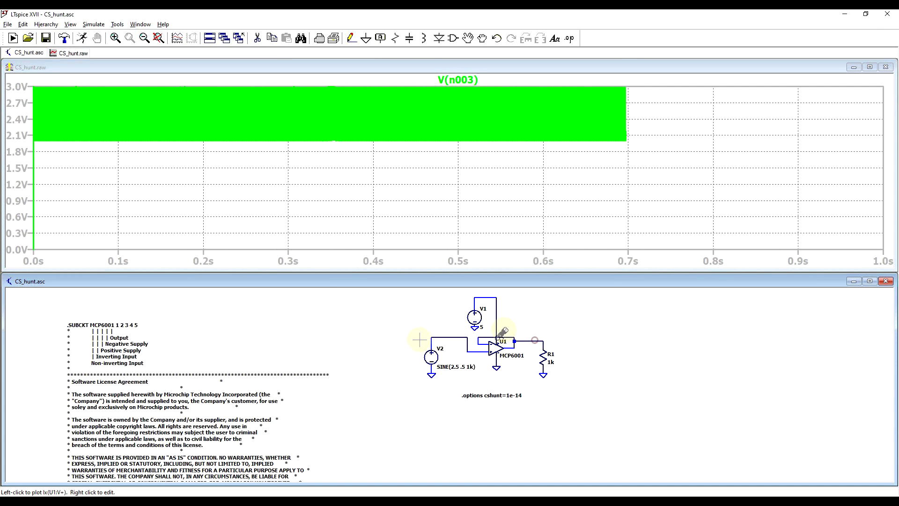
left_click(444, 337)
left_click_drag(310, 92, 413, 216)
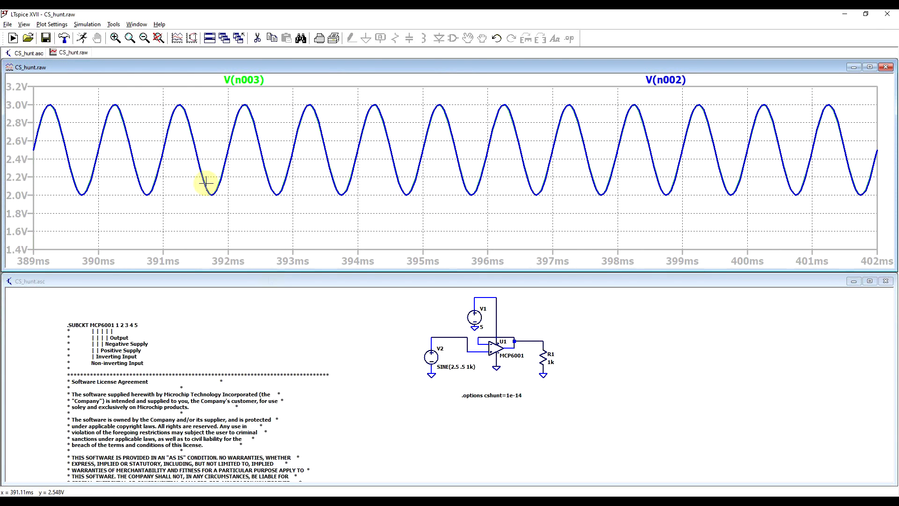
- Plot the power dissipation of op-amp U1, followed by the output node's voltage together with the wire current into R1
scroll(587, 374, "up", 2)
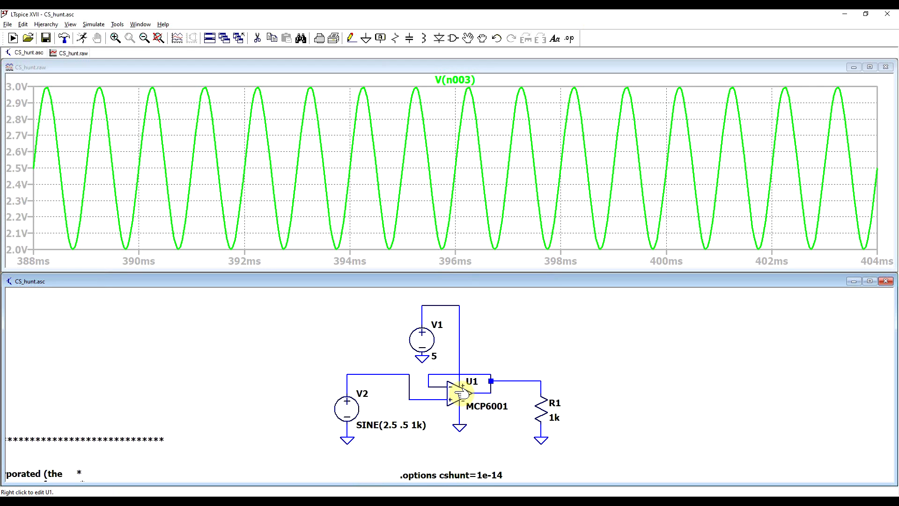
key("alt")
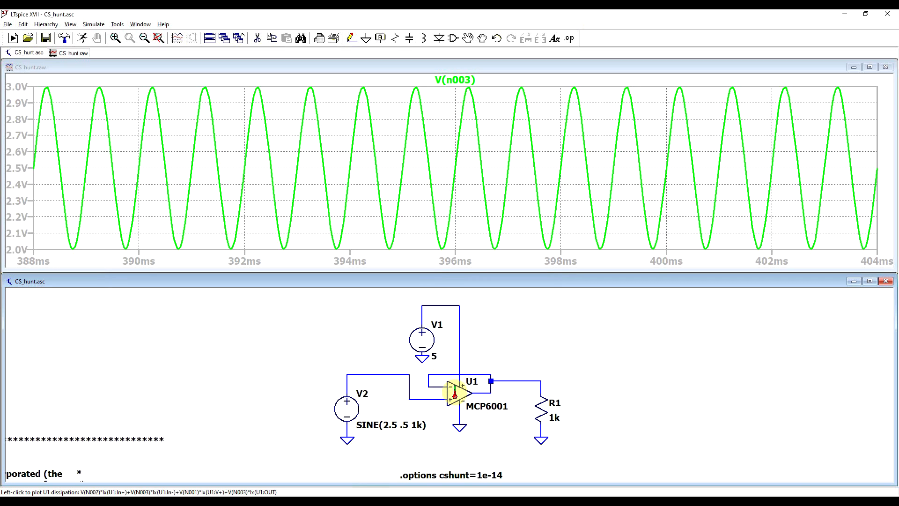
left_click(454, 395, "alt")
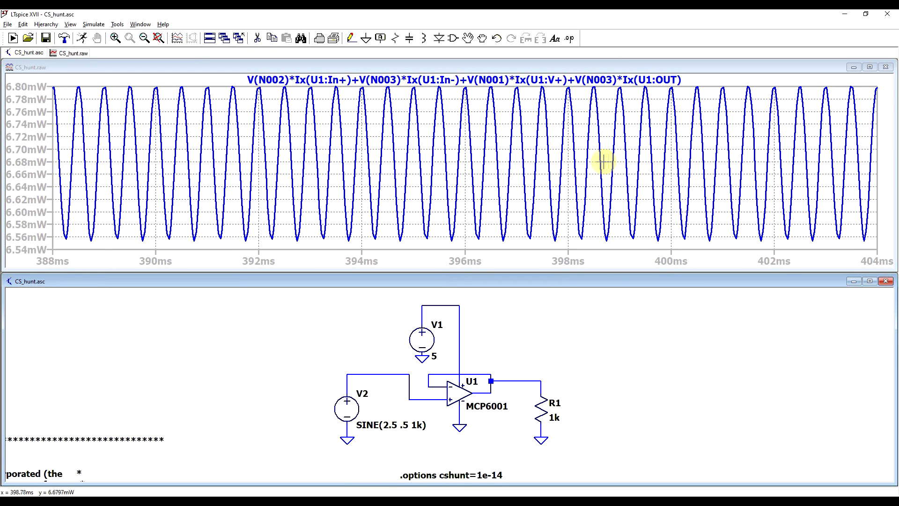
left_click(517, 380)
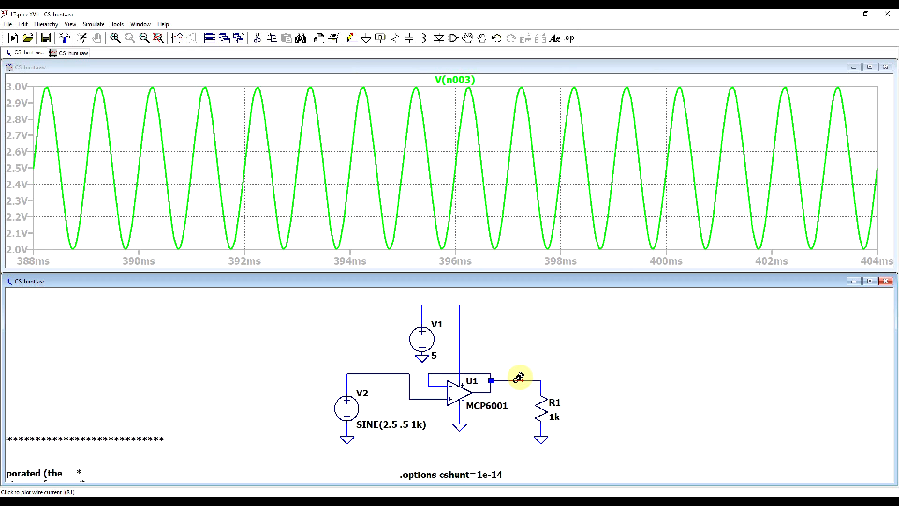
left_click(518, 378)
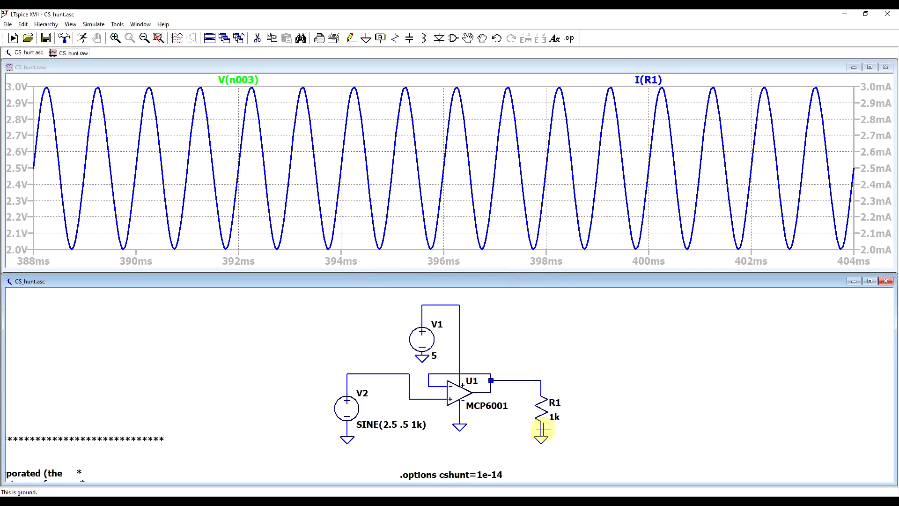
- Inspect resistor R1's properties and its full component attribute list without changing them
right_click(541, 412)
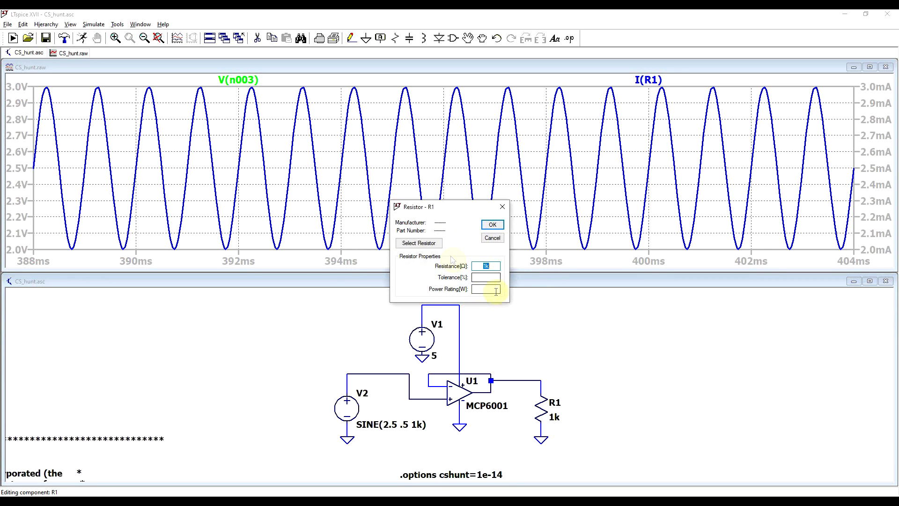
left_click(492, 237)
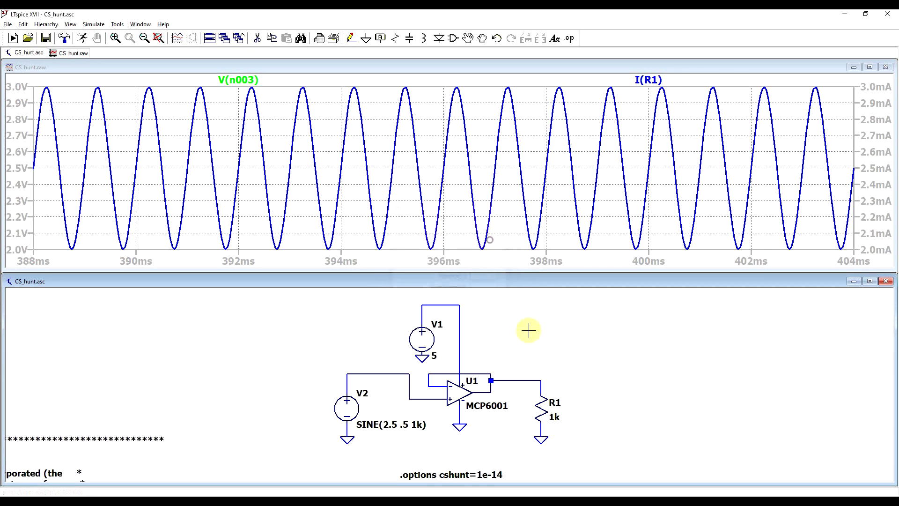
right_click(543, 408, "ctrl")
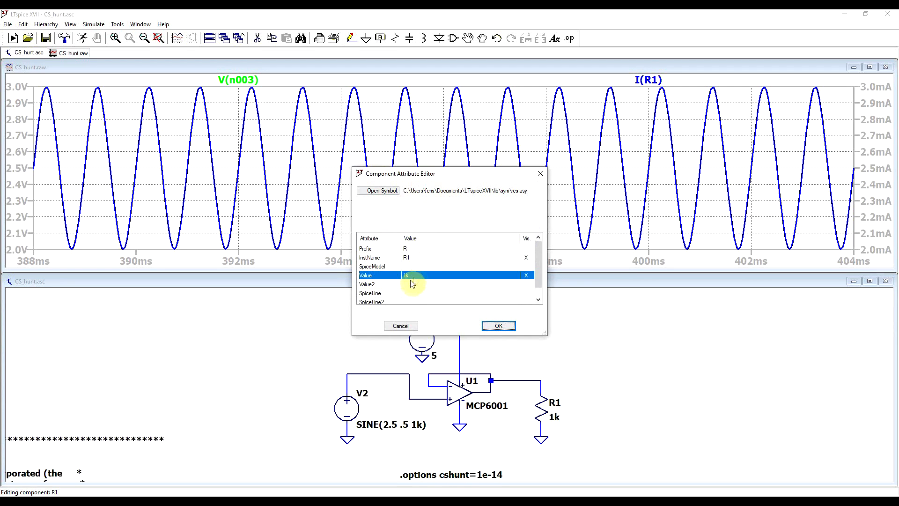
left_click(410, 328)
- Attach a cursor to the I(R1) trace and display its average and RMS values over the visible 386 to 404 ms interval
left_click(398, 71)
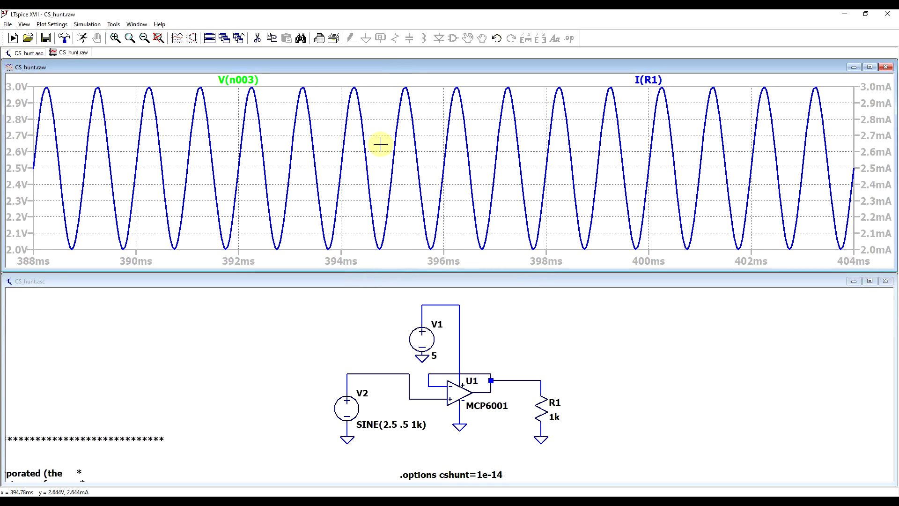
mouse_move(380, 143)
left_mouse_down()
mouse_move(361, 178)
mouse_move(363, 103)
mouse_move(432, 146)
mouse_move(420, 160)
left_mouse_up()
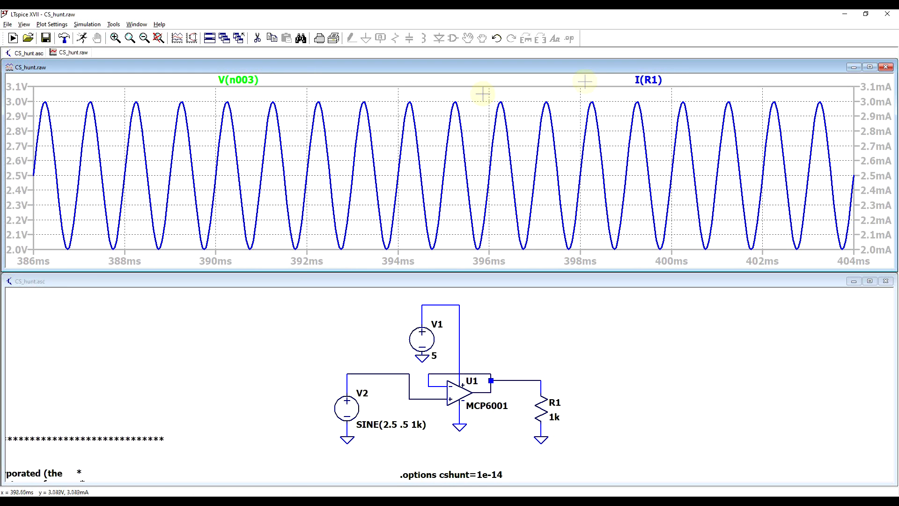
left_click(652, 81)
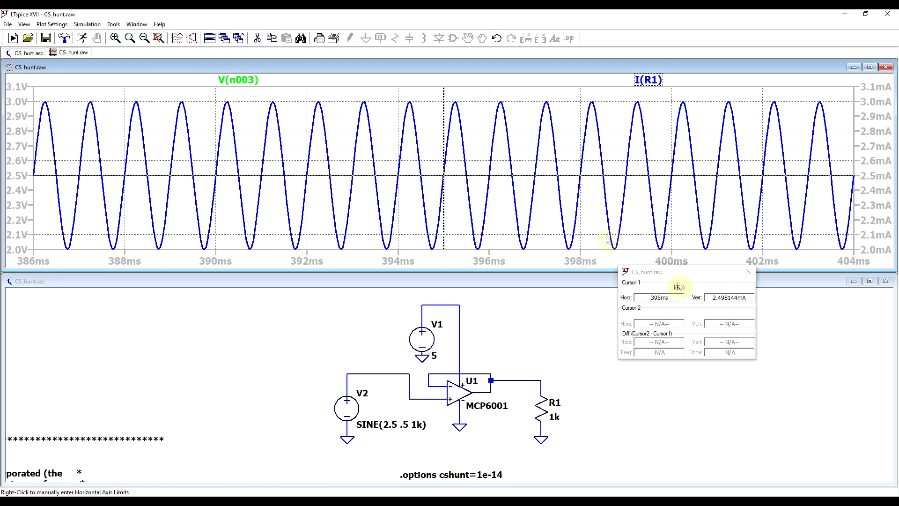
left_click(658, 81, "ctrl")
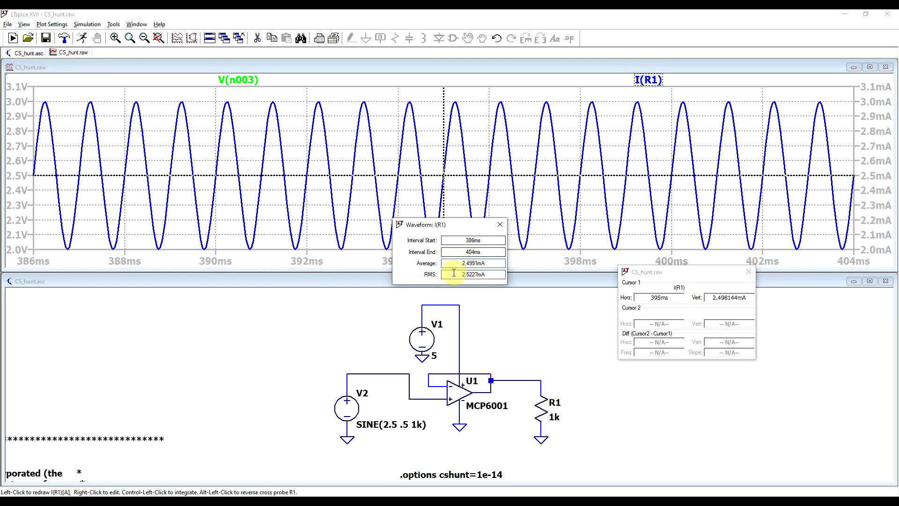
left_click_drag(450, 225, 438, 189)
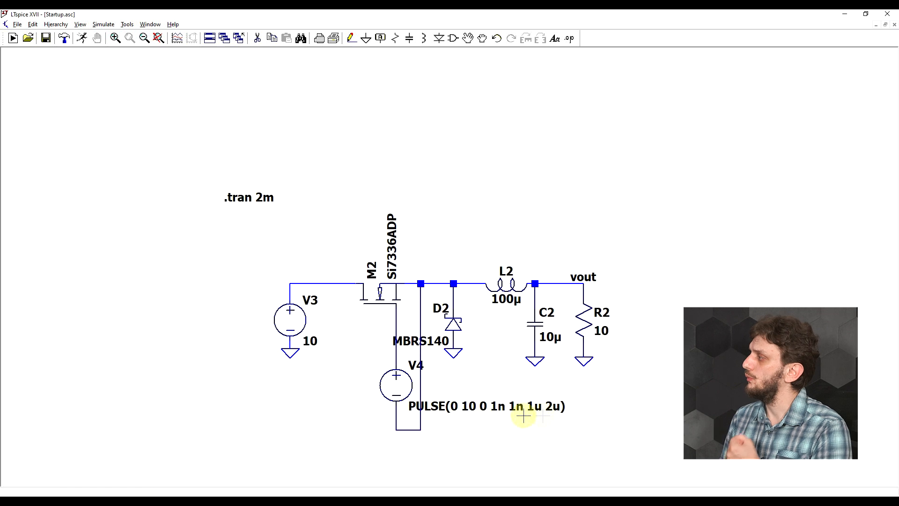
- Run the transient simulation of the Startup circuit and plot vout, zoomed to the span from about 1 ms to 2 ms
left_click(82, 38)
scroll(469, 417, "up", 3)
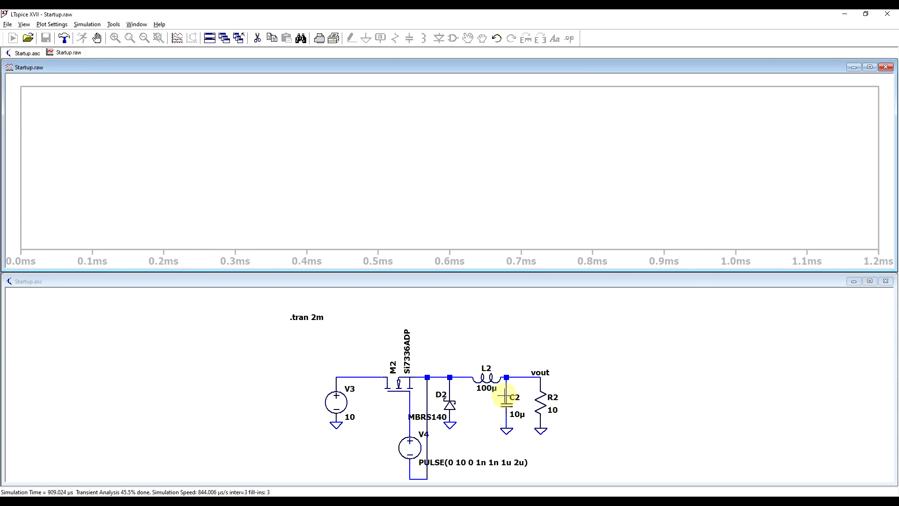
left_click(521, 376)
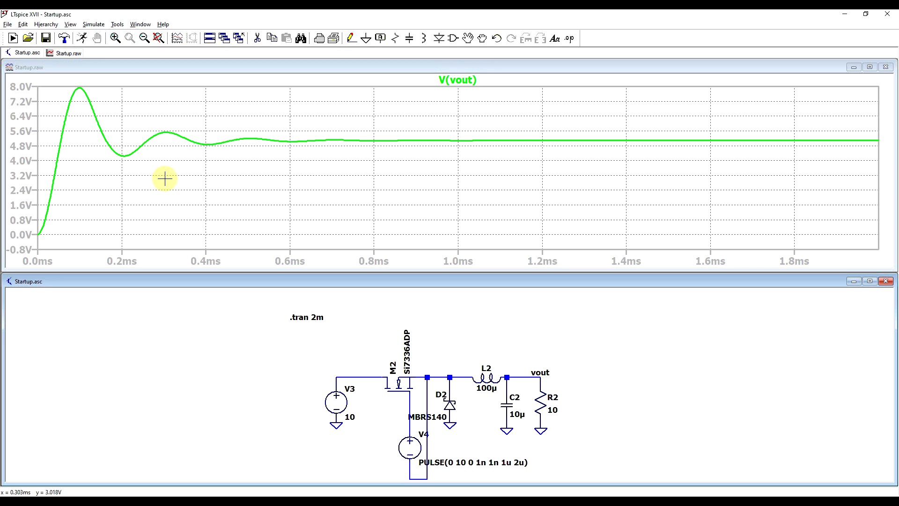
left_click_drag(477, 113, 859, 162)
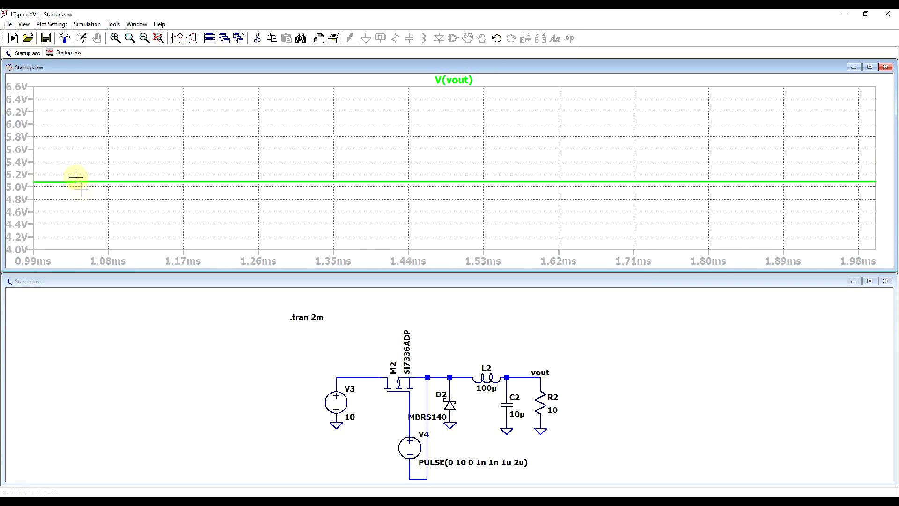
- Set the transient analysis to start saving data at 1m and rerun the simulation
left_click(87, 25)
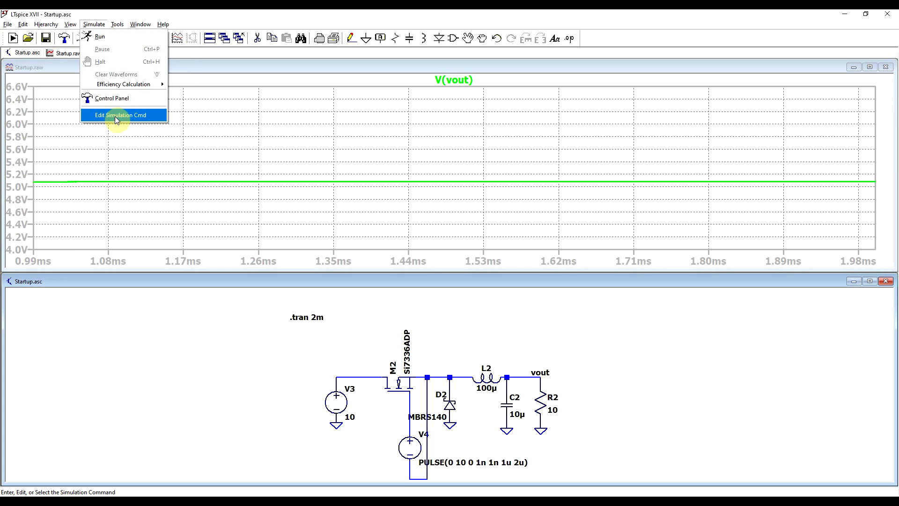
left_click(115, 117)
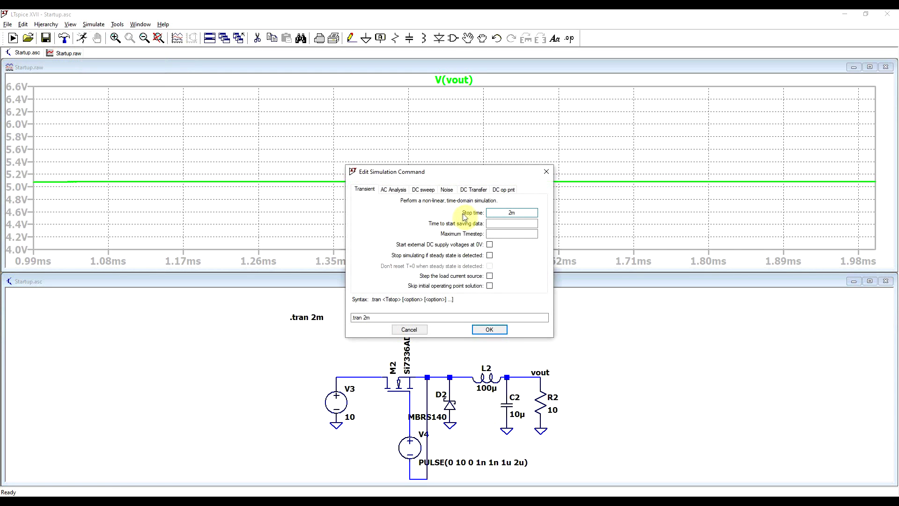
left_click(499, 224)
type("1m")
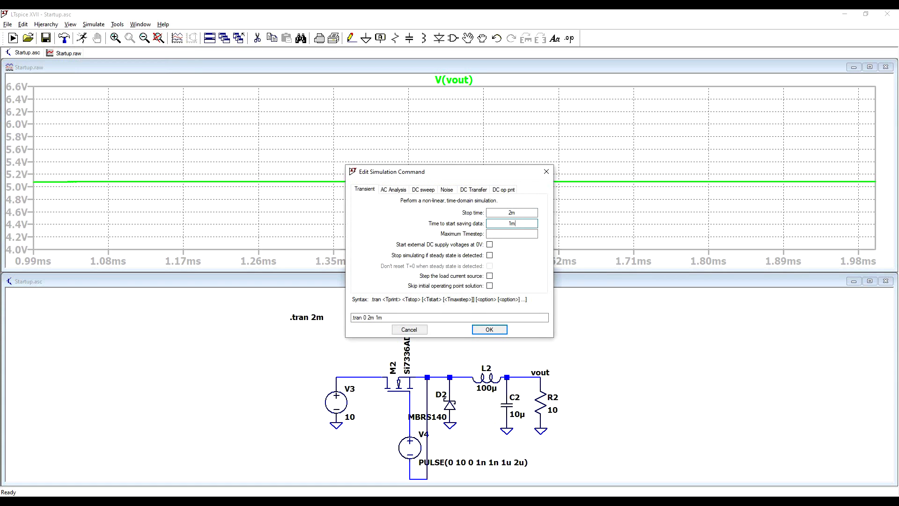
key("Return")
left_click(82, 38)
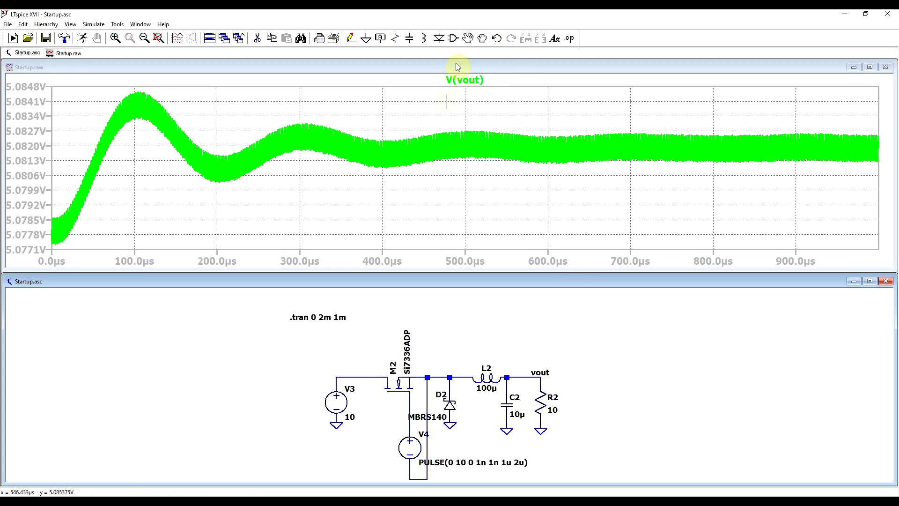
- Add the SPICE directive .ic v(vout)=5.08 to the schematic above inductor L2
left_click(569, 38)
type(".ic v(vout)=5.08")
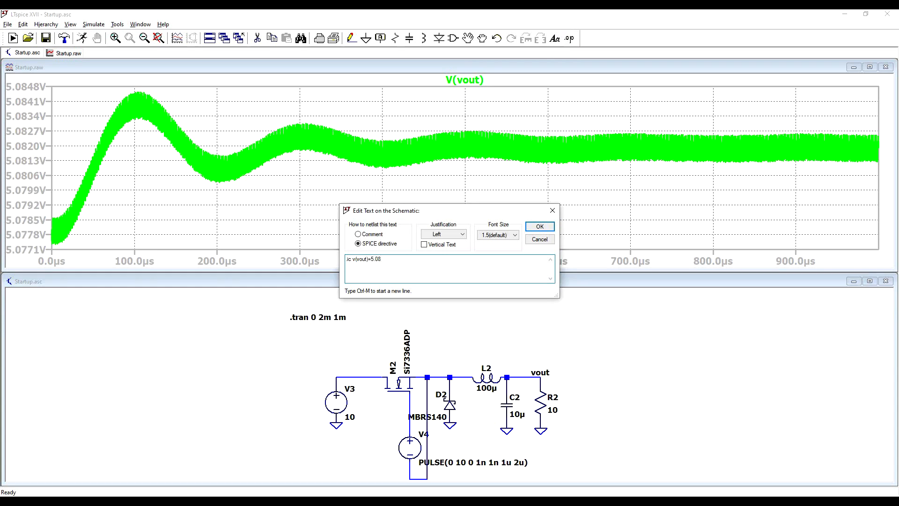
key("Return")
left_click(487, 321)
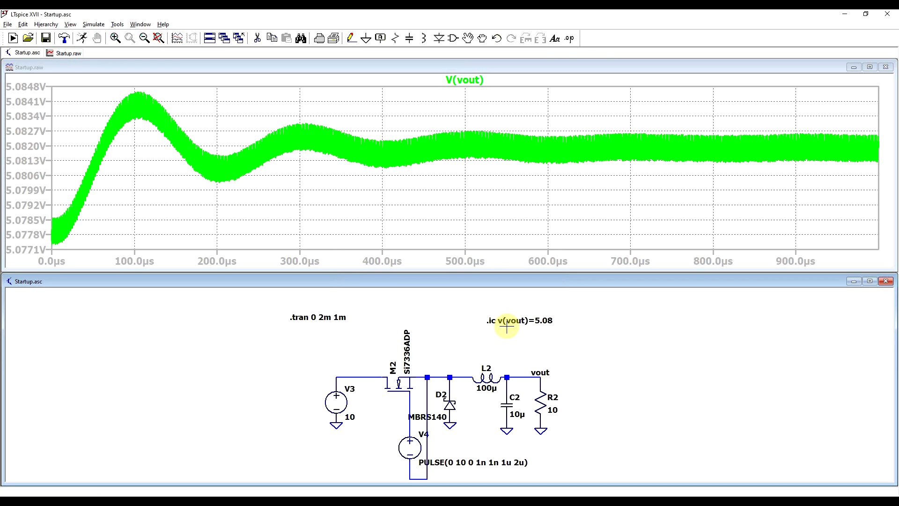
- Clear the transient analysis's time to start saving data and rerun the simulation with the vout initial condition
left_click(93, 25)
left_click(93, 117)
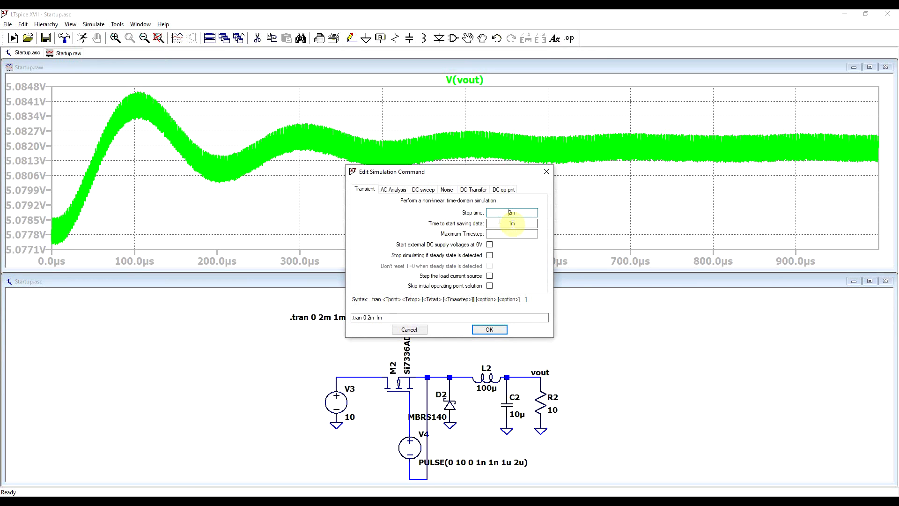
left_click(518, 224)
left_click_drag(518, 224, 493, 230)
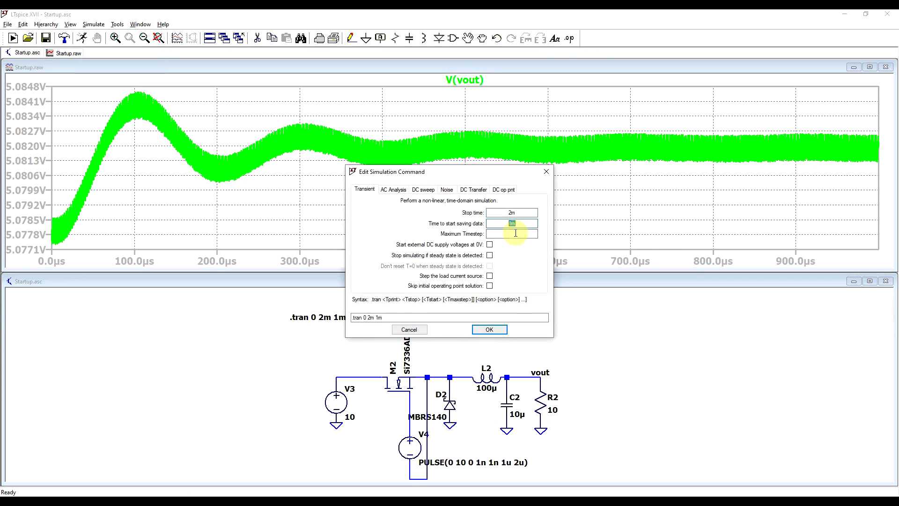
key("Delete")
key("Return")
left_click(81, 39)
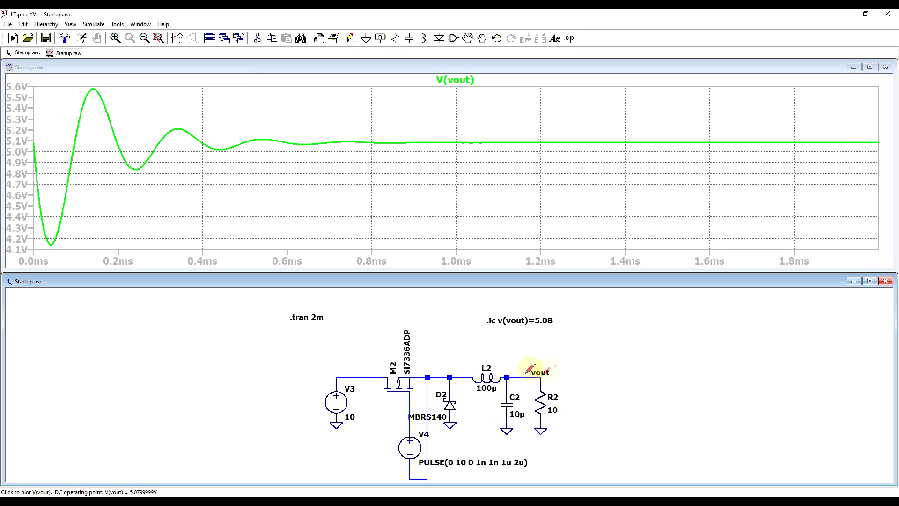
- Plot inductor L2's current and rerun the simulation with the directive .ic I(L2)=-0.5 added below the vout initial condition
left_click(487, 373)
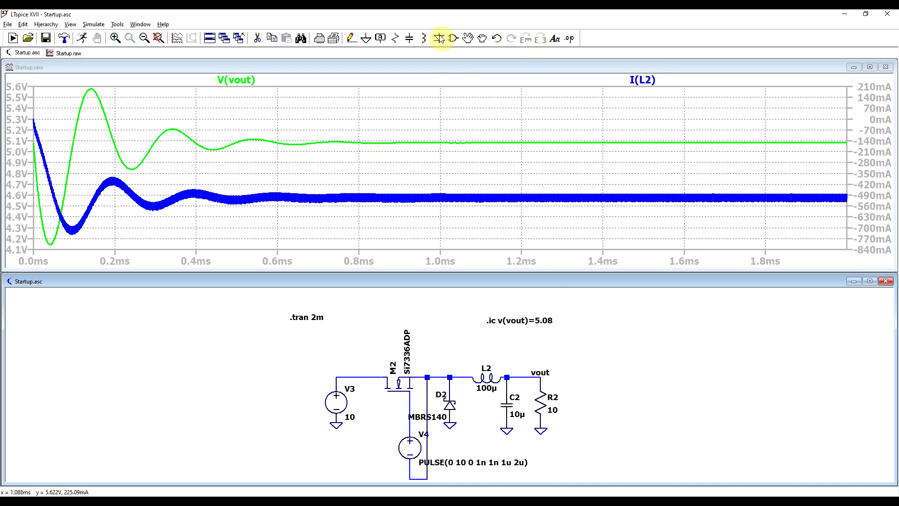
left_click(567, 40)
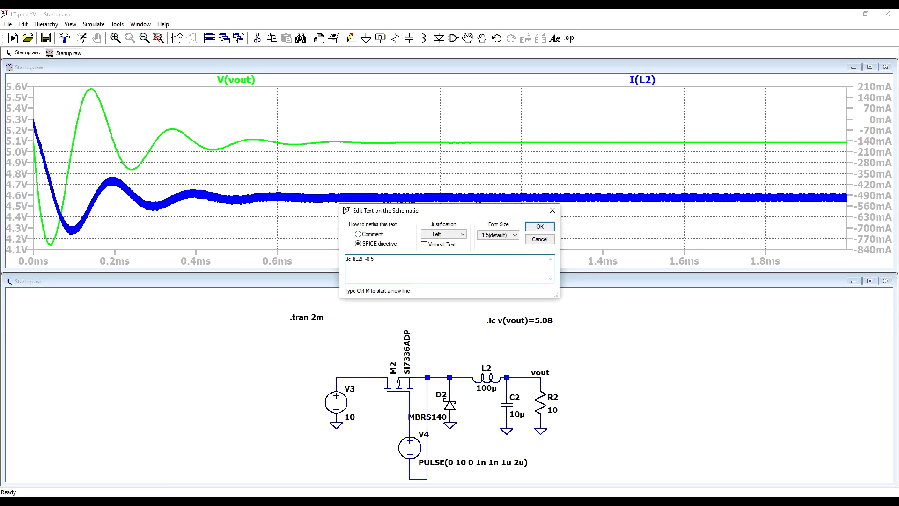
key("Return")
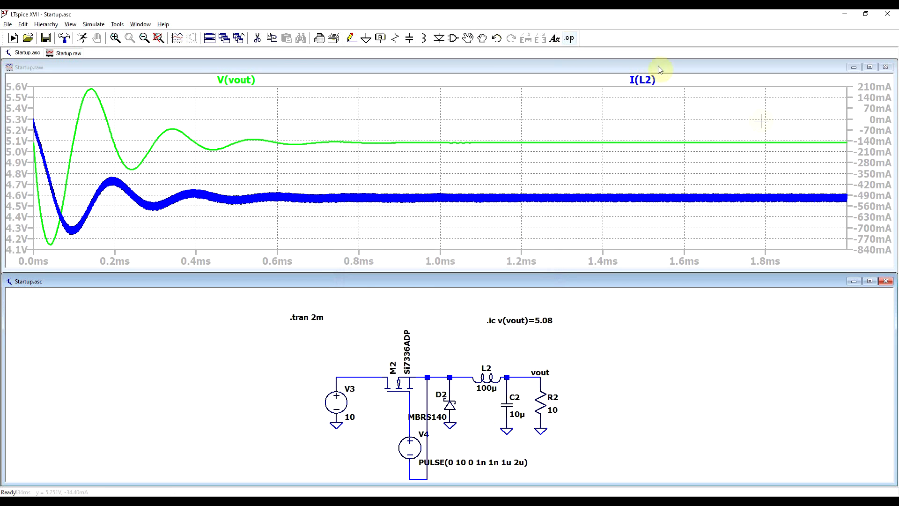
left_click(522, 341)
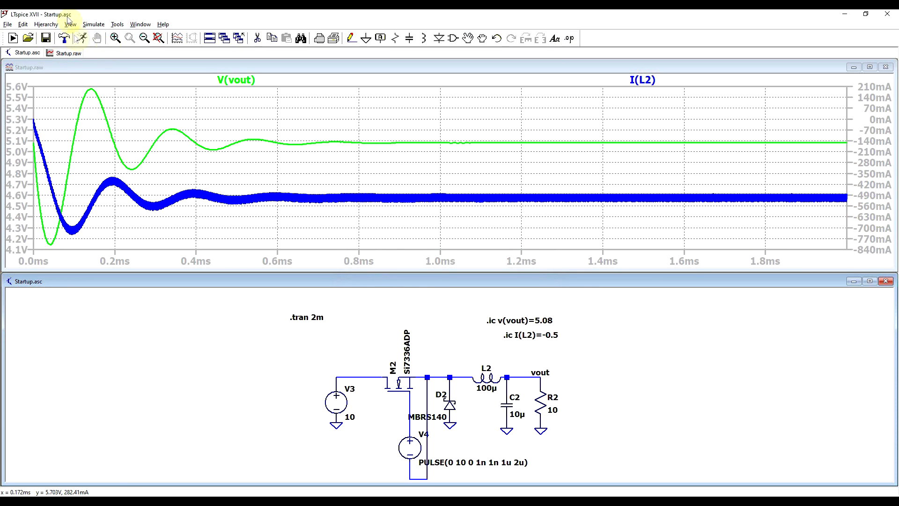
left_click(82, 40)
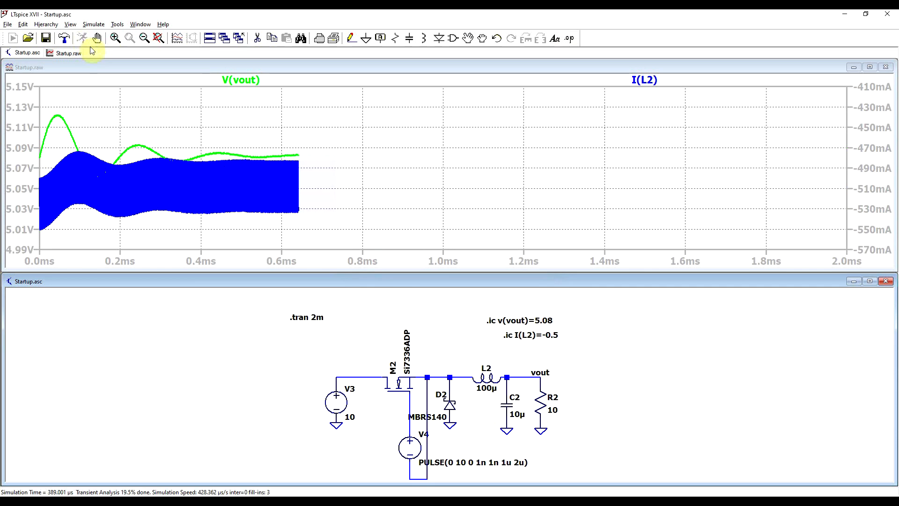
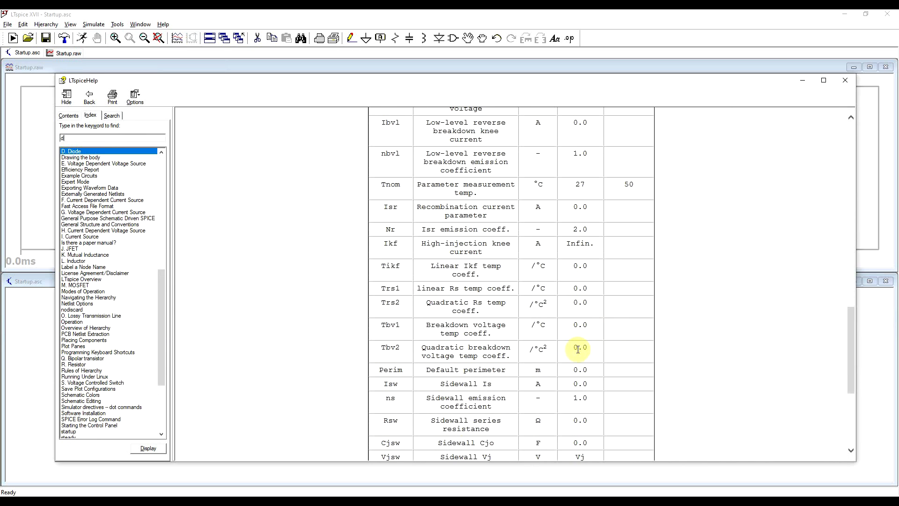
- Close the help window and plot the output node voltages of both converter circuits, at R2 and at R1
left_click(845, 80)
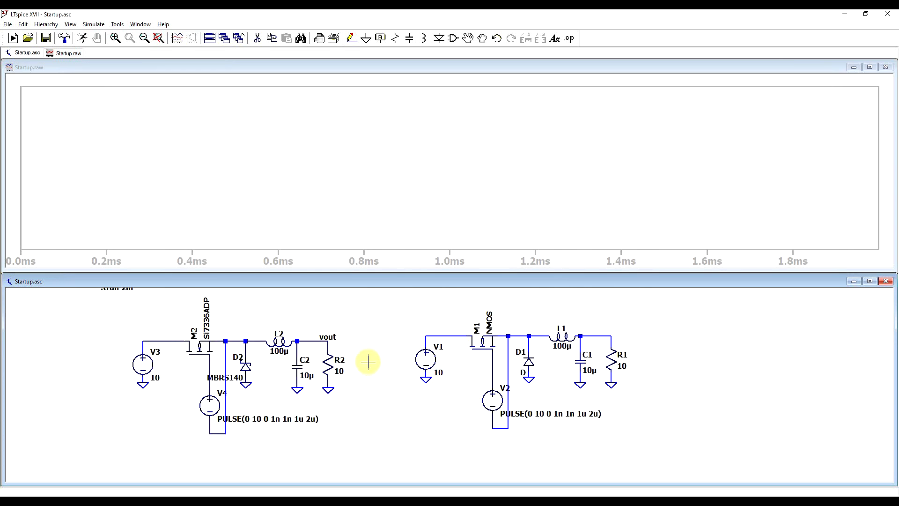
left_click(316, 342)
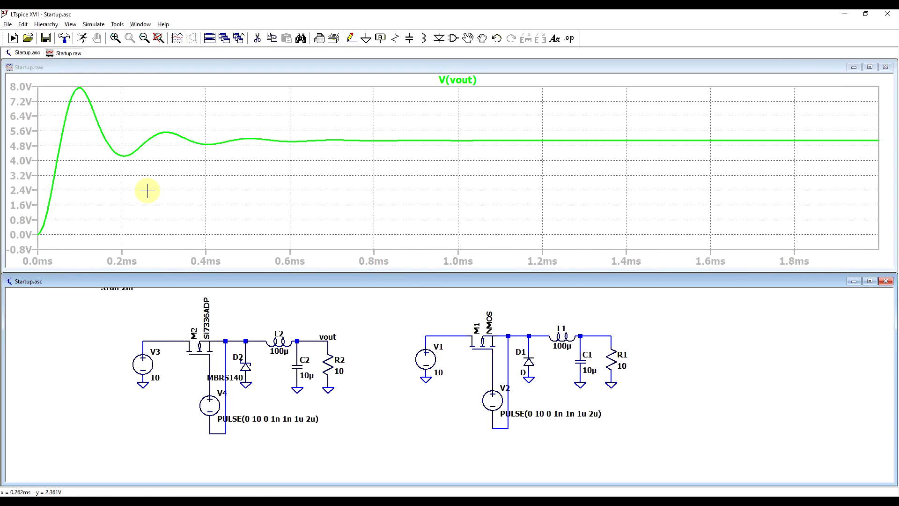
left_click(596, 334)
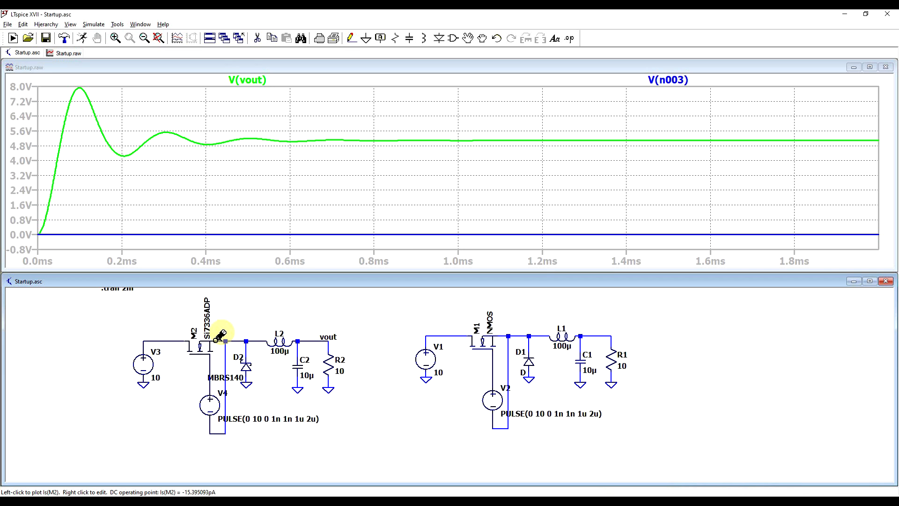
- Open the OpAmps folder of the component symbol library and go to the end of its list
left_click(454, 38)
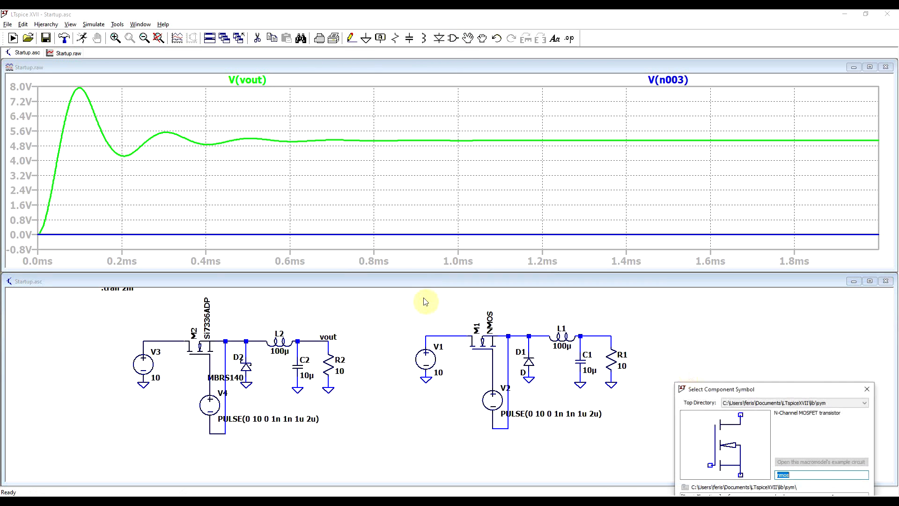
left_click_drag(749, 395, 502, 169)
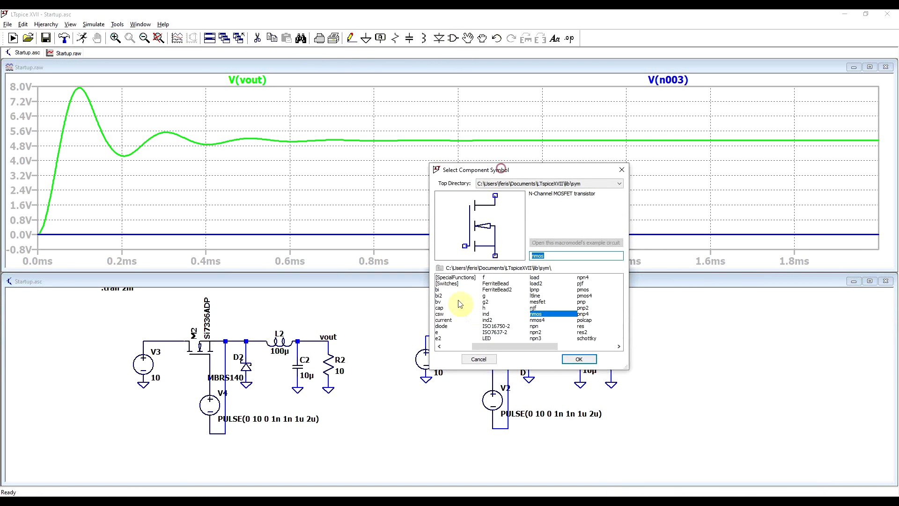
left_click(458, 346)
double_click(446, 321)
left_click_drag(451, 347, 608, 346)
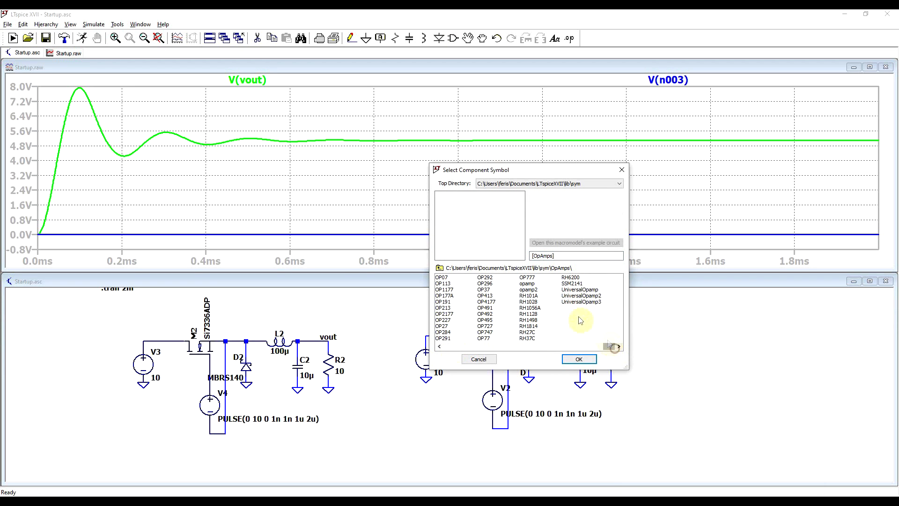
- Compare the previews and descriptions of the UniversalOpamp, UniversalOpamp2 and UniversalOpamp3 symbols
left_click(581, 301)
left_click(527, 284)
left_click(529, 290)
left_click(586, 296)
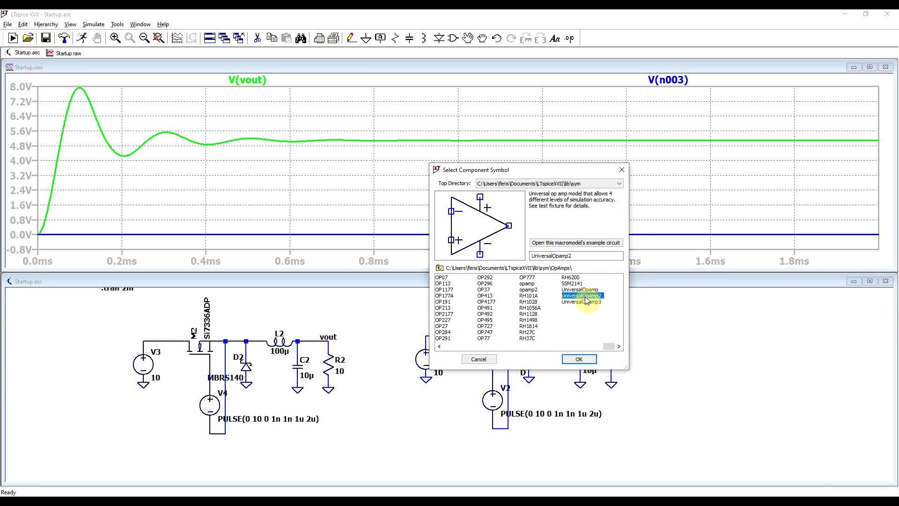
left_click(581, 289)
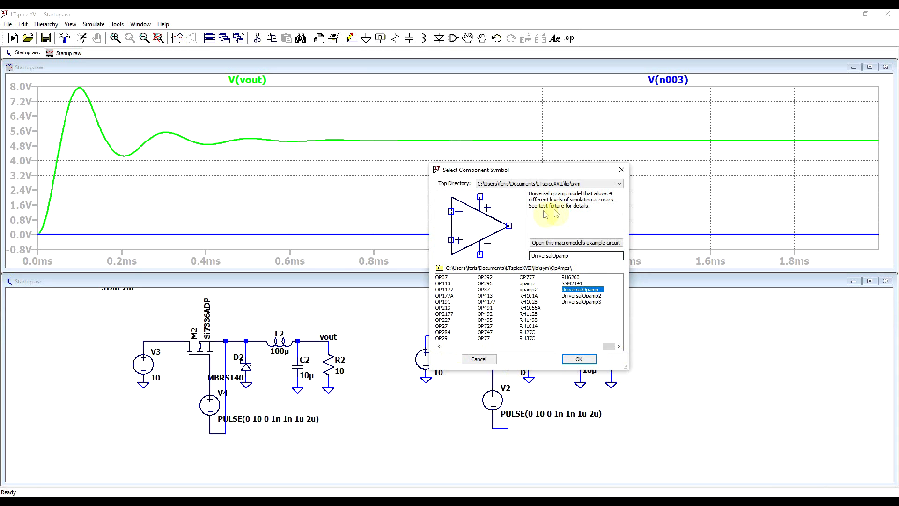
left_click(586, 302)
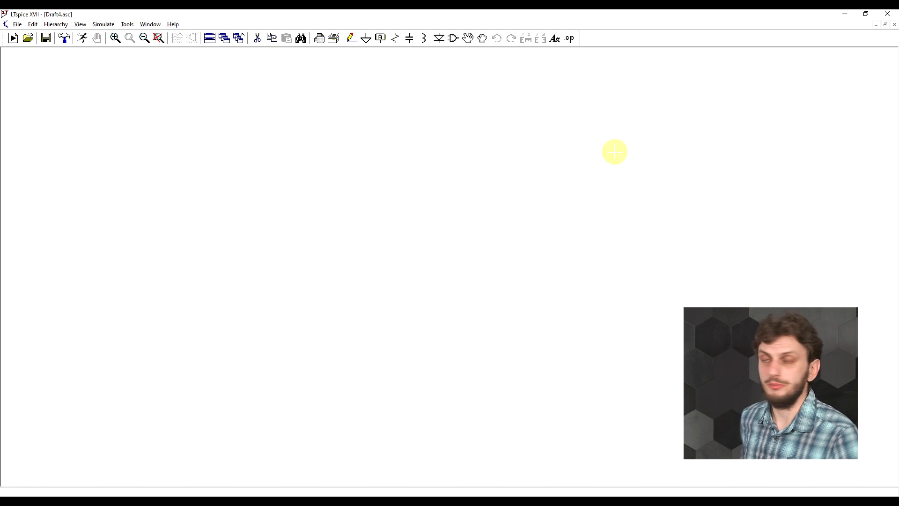
- Find LTC2926 in the PowerProducts component library and open its macromodel's example circuit
key("F2")
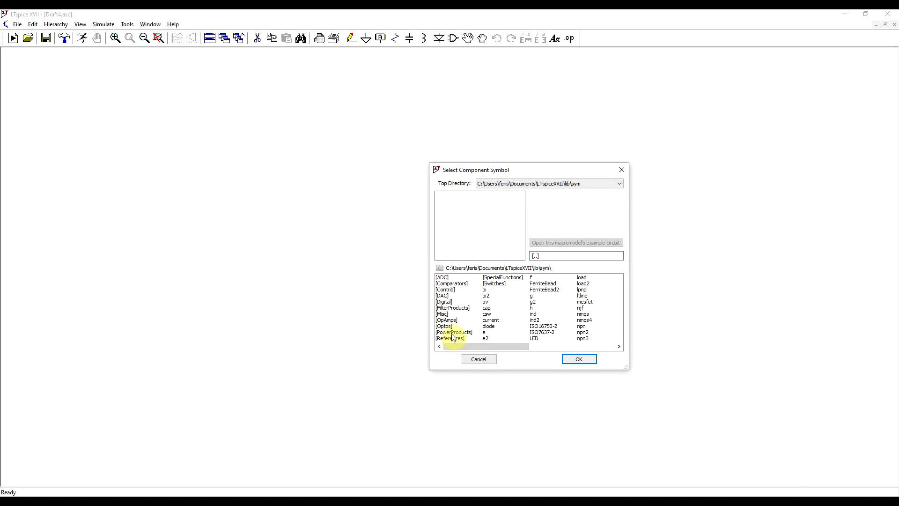
double_click(454, 332)
left_click(465, 319)
left_click(527, 301)
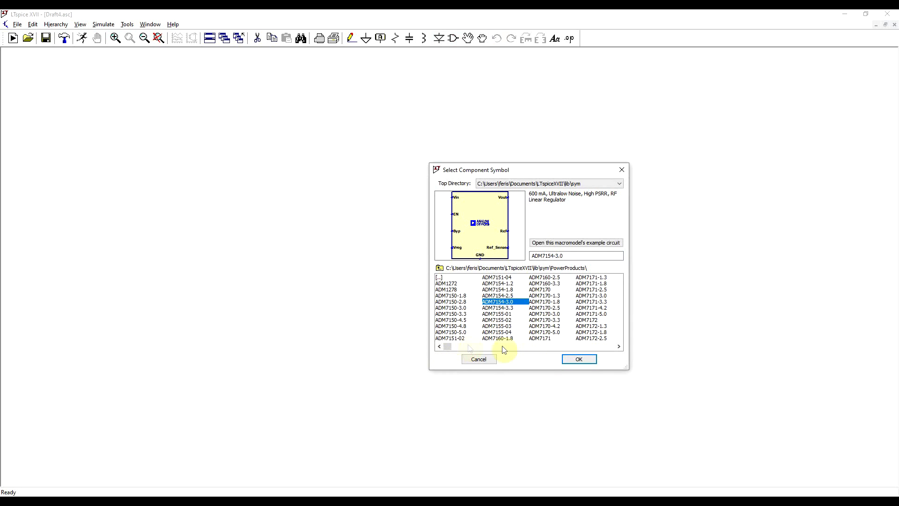
left_click_drag(450, 347, 511, 351)
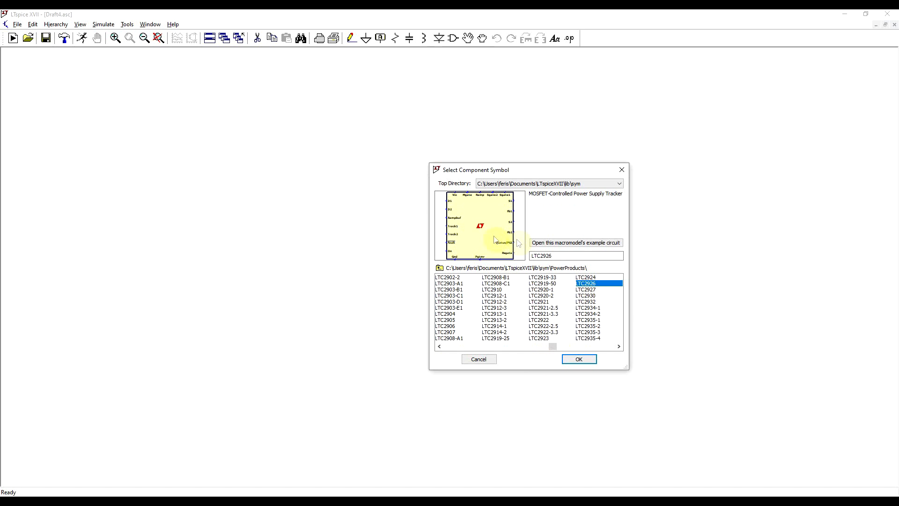
left_click(596, 246)
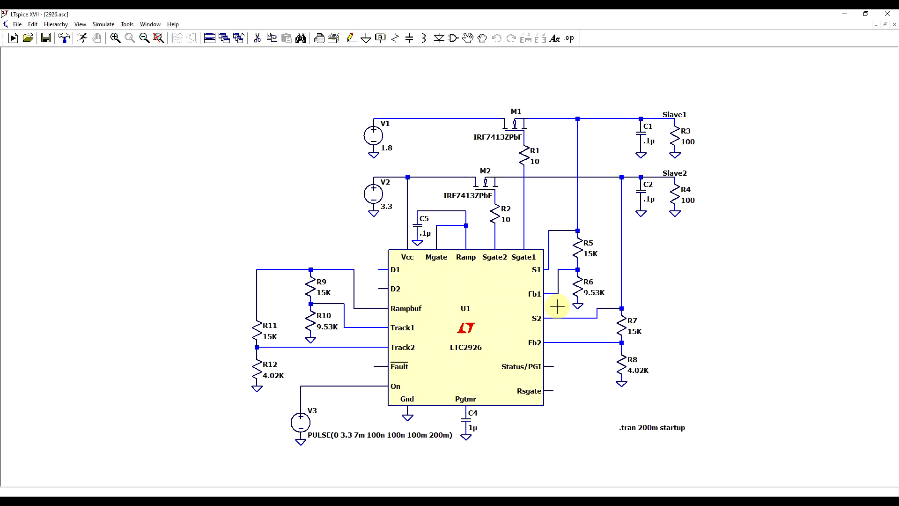
- Examine the list of selectable MOSFET models for M1 and leave it without changing the part
right_click(499, 136)
left_click(508, 257)
right_click(523, 127)
left_click(495, 233)
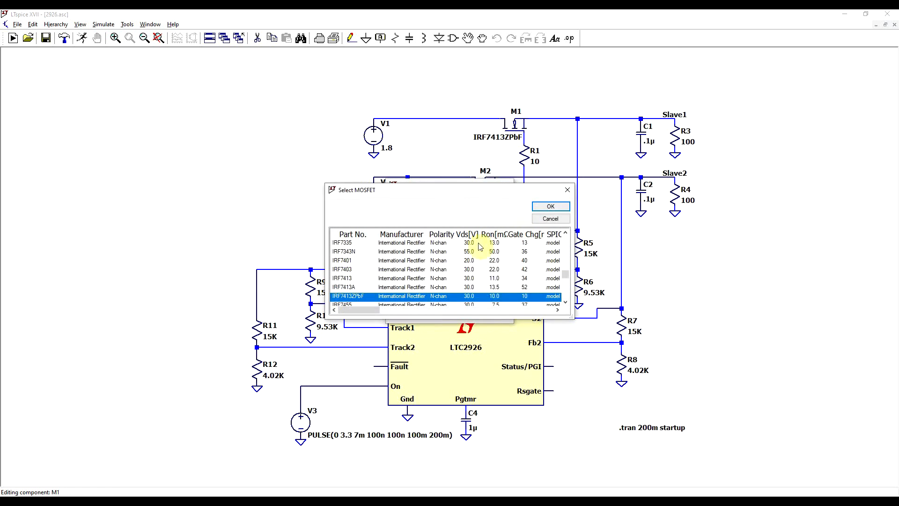
left_click(543, 219)
left_click(510, 201)
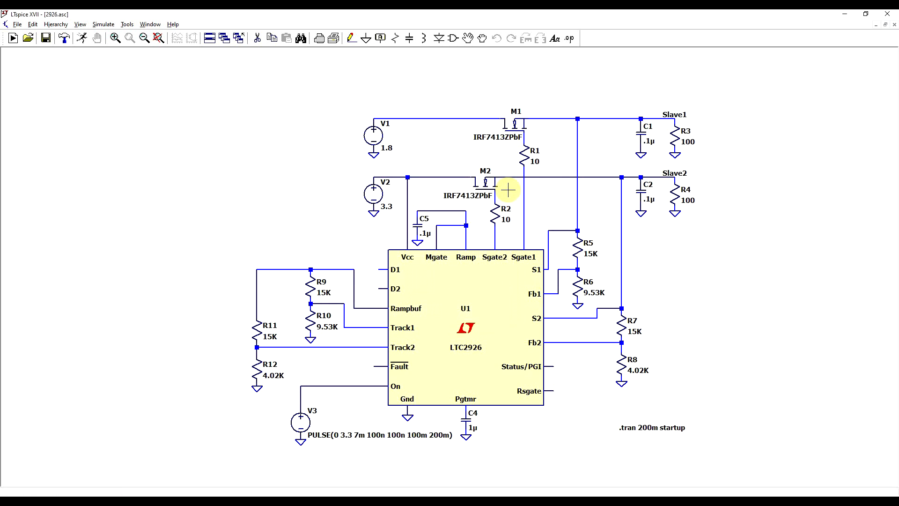
- Duplicate the whole LTC2926 example circuit and place the copy to the right of the original
scroll(534, 237, "down", 2)
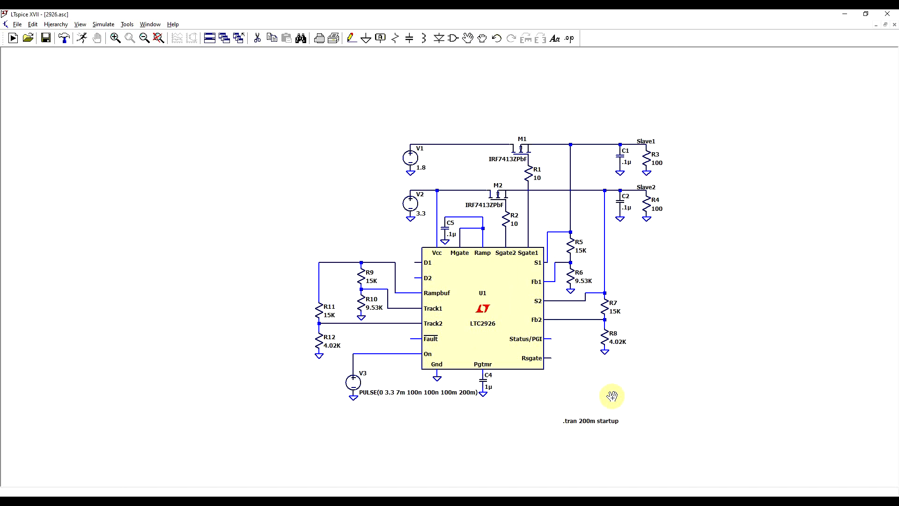
key("F6")
left_click_drag(242, 127, 730, 416)
scroll(529, 298, "down", 2)
left_click(717, 292)
key("Escape")
- Delete the Slave1 and Slave2 net labels from the copied circuit
scroll(716, 290, "up", 3)
left_click_drag(602, 250, 370, 265)
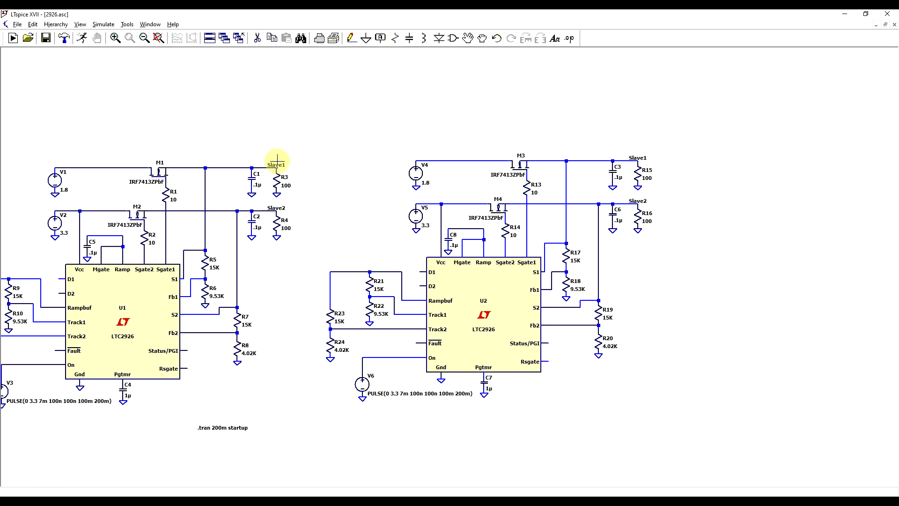
left_click(646, 157)
left_click(642, 201)
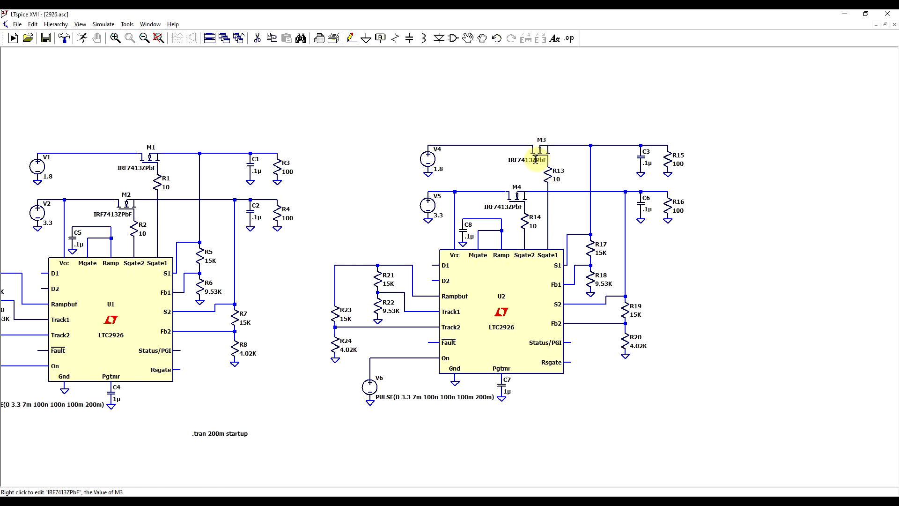
- Replace MOSFET M3 in the copied circuit with the IRF7335 model
right_click(536, 161)
left_click(509, 257)
right_click(539, 151)
left_click(424, 205)
left_click(357, 243)
double_click(356, 243)
- Replace MOSFET M4 in the copied circuit with the IRF7303 model
right_click(519, 199)
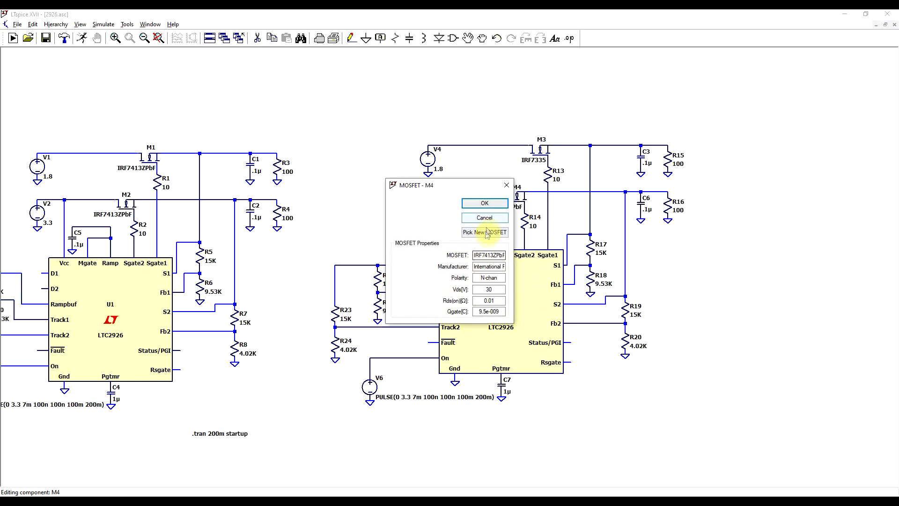
left_click(487, 232)
double_click(402, 241)
- Run the simulation and plot the output voltages at R3 in the original circuit and R15 in the copy
left_click(87, 41)
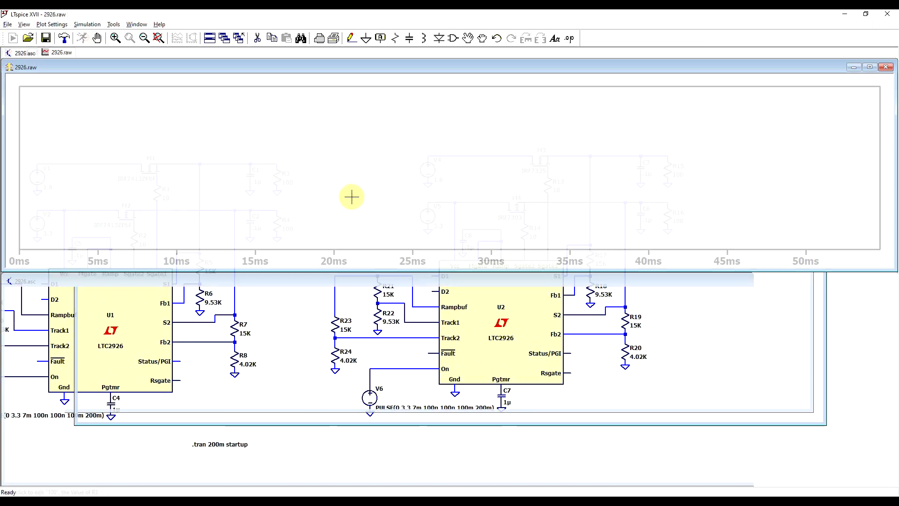
scroll(396, 368, "up", 4)
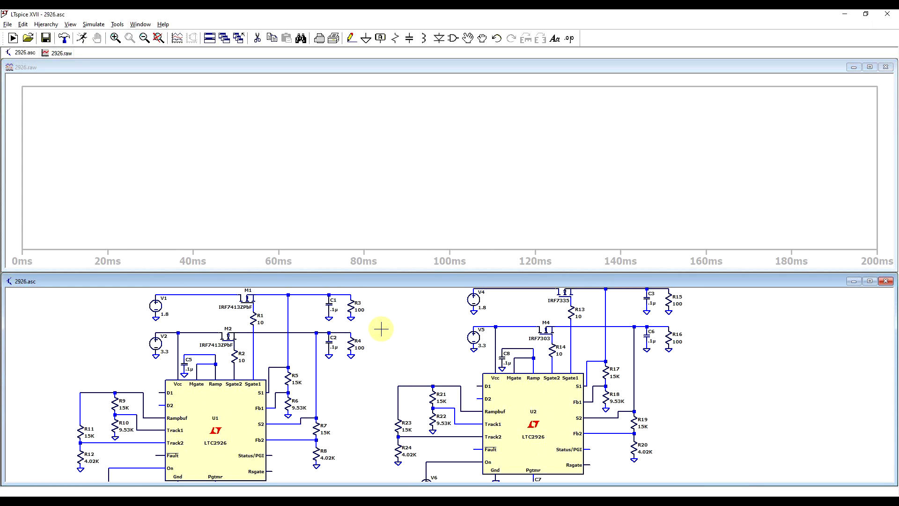
scroll(649, 297, "down", 2)
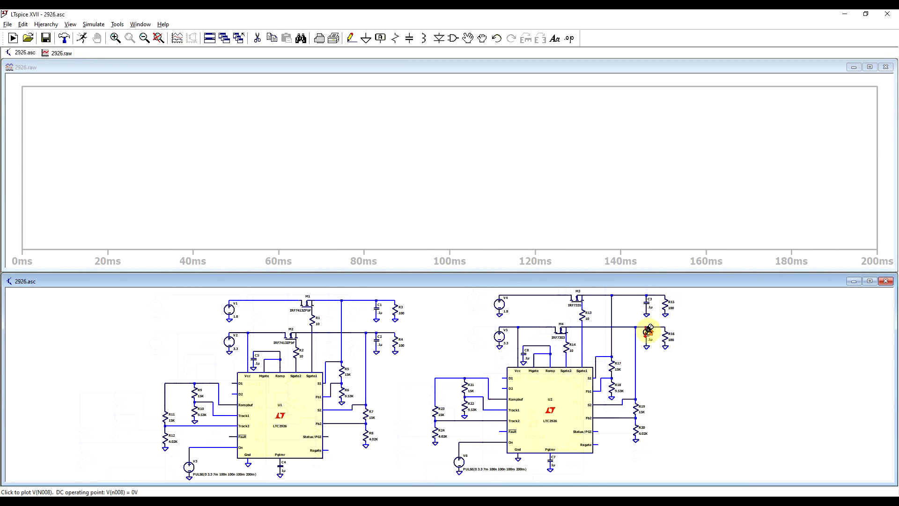
left_click(411, 302)
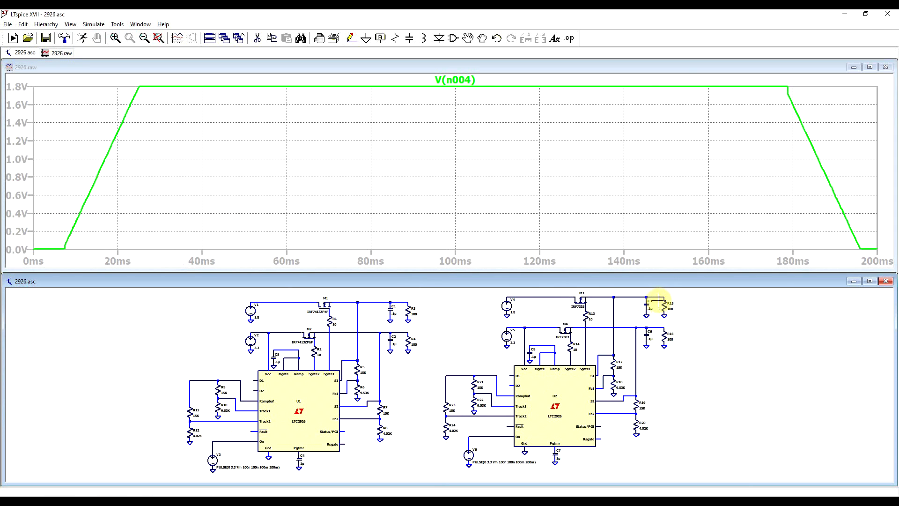
left_click(649, 299)
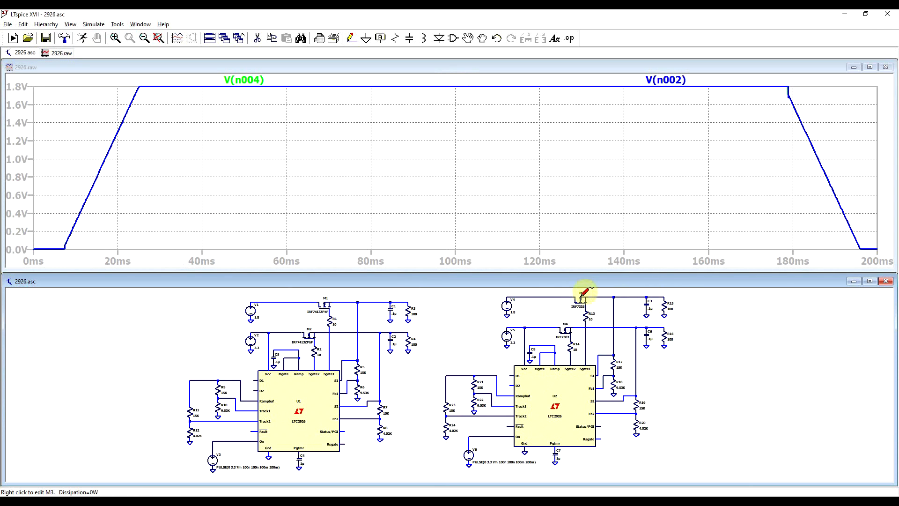